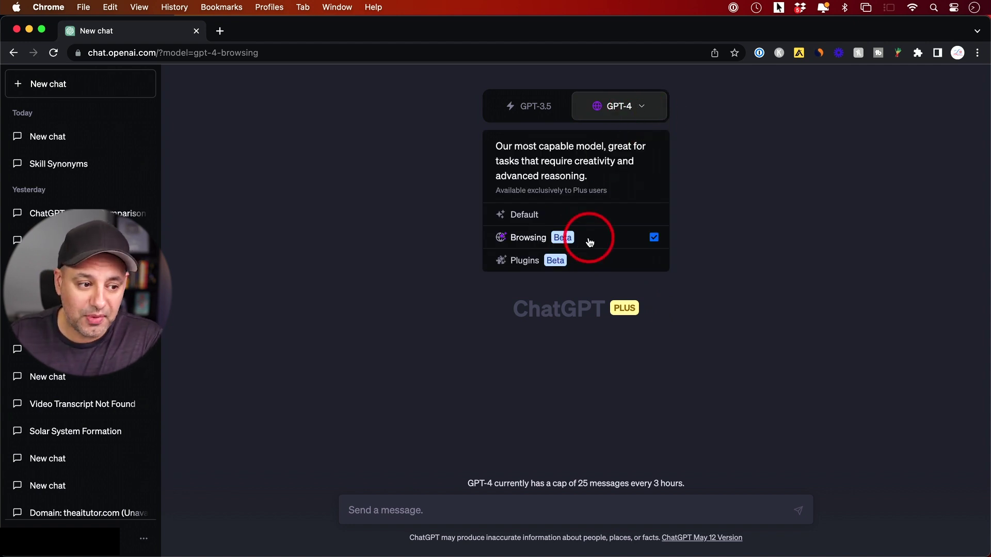
# - Open the GPT-4 mode dropdown listing Default, Browsing and Plugins
pyautogui.click(526, 261)
# - Browse the plugin list and Plugin store, then set GPT-4 to Browsing mode
pyautogui.click(573, 138)
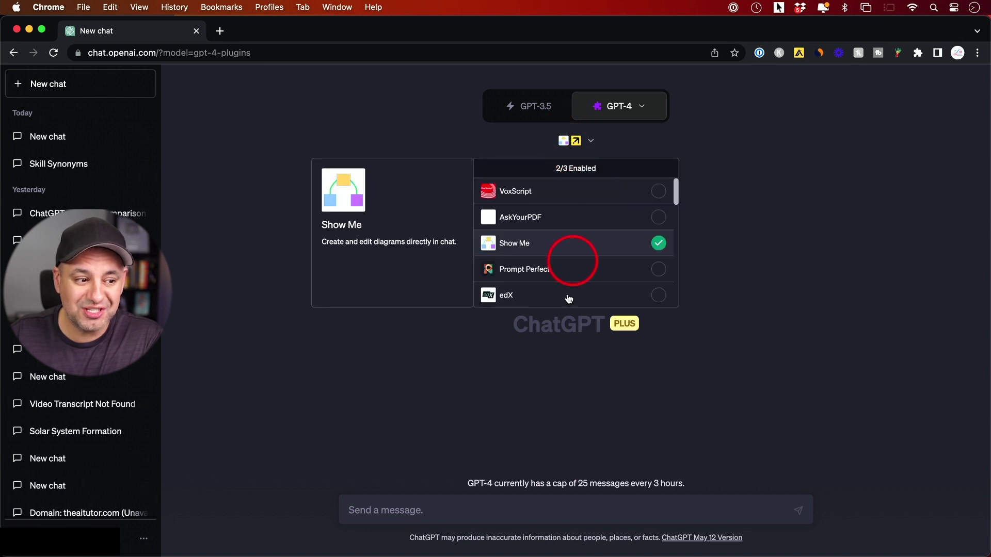
pyautogui.scroll(-5, 571, 272)
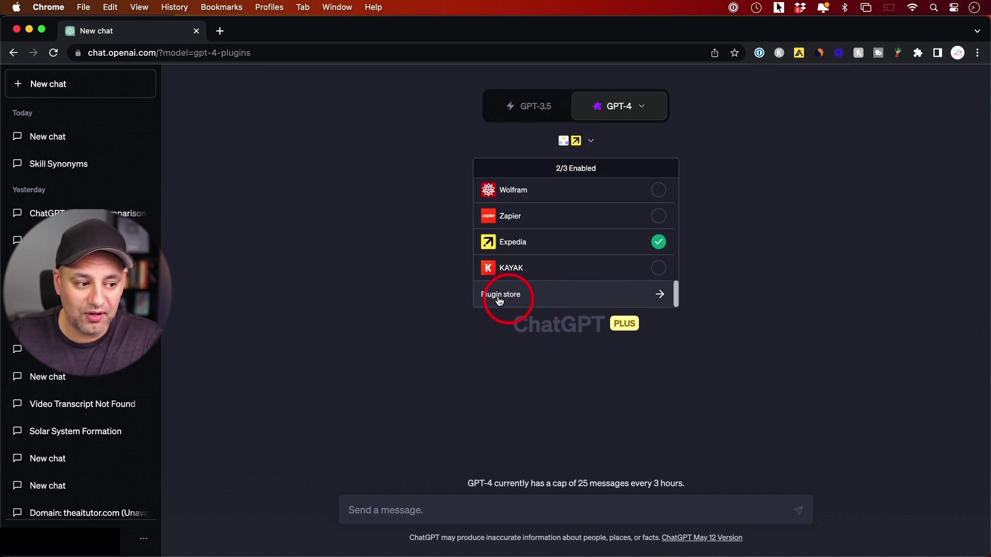
pyautogui.click(532, 294)
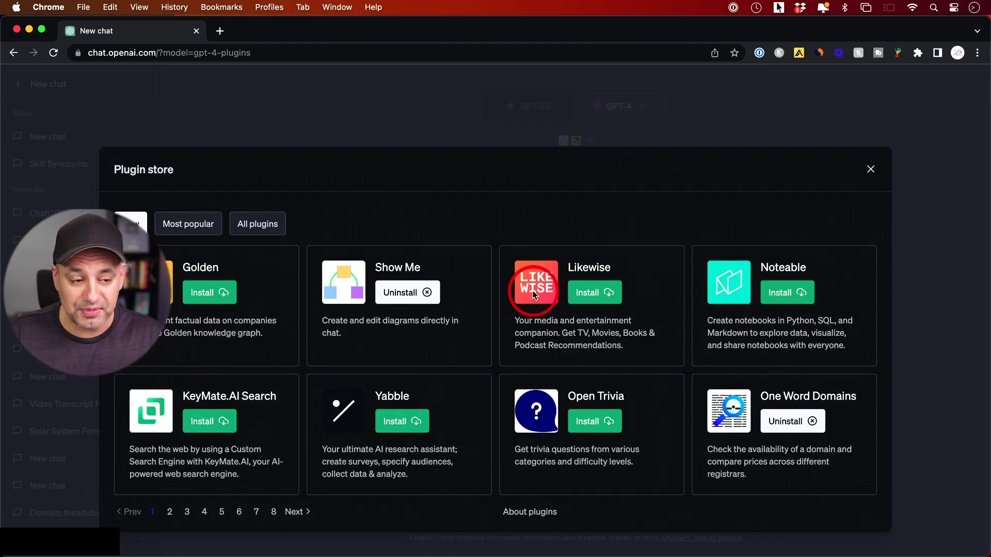
pyautogui.click(871, 169)
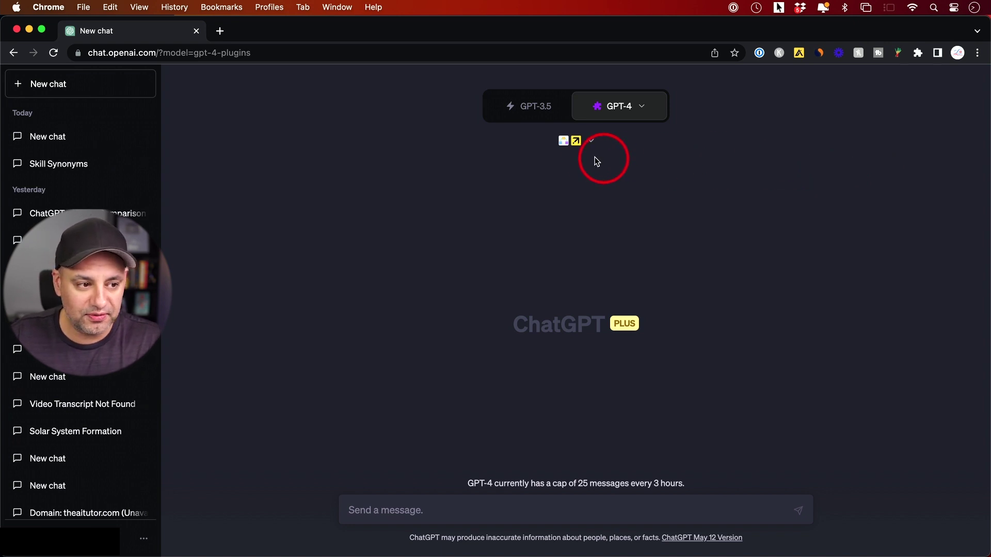
pyautogui.click(591, 141)
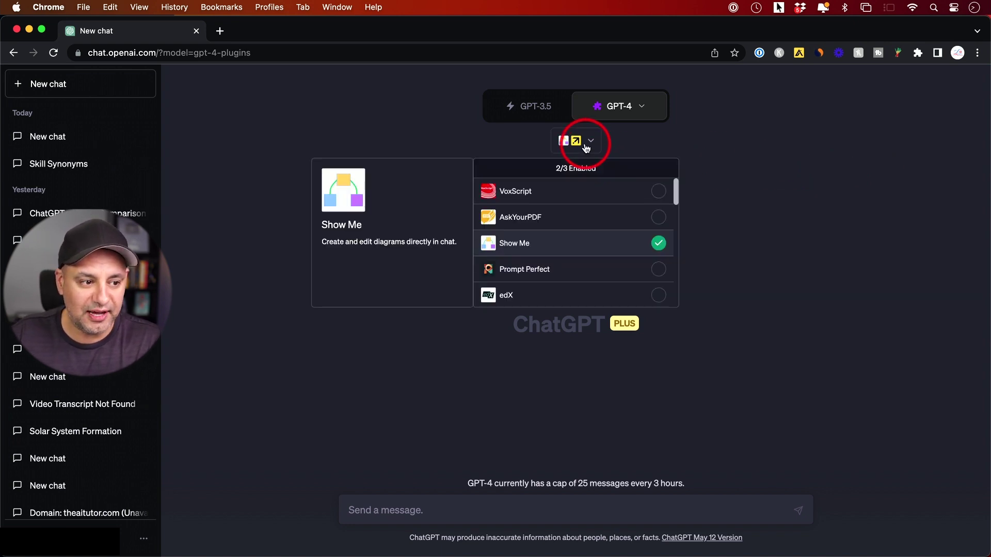
pyautogui.click(630, 106)
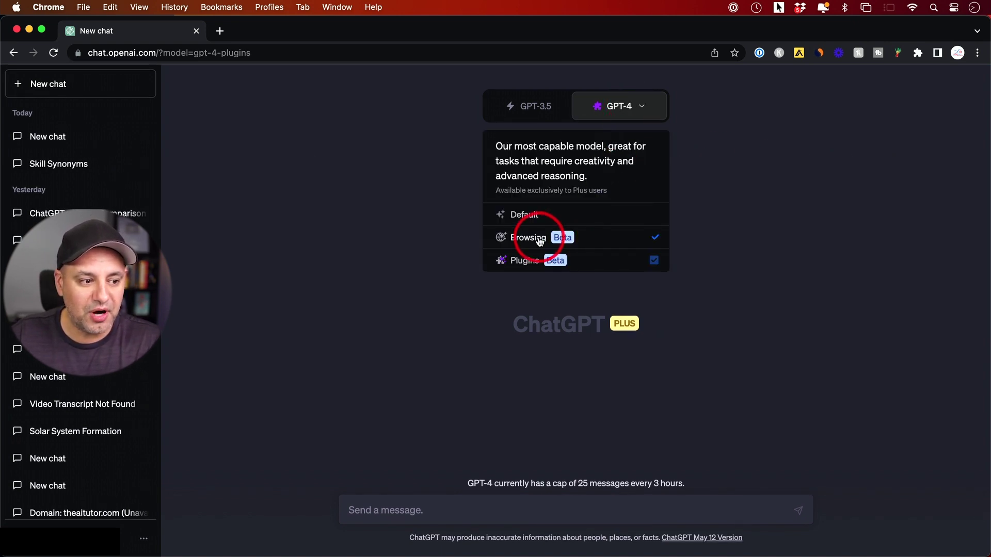
pyautogui.click(539, 241)
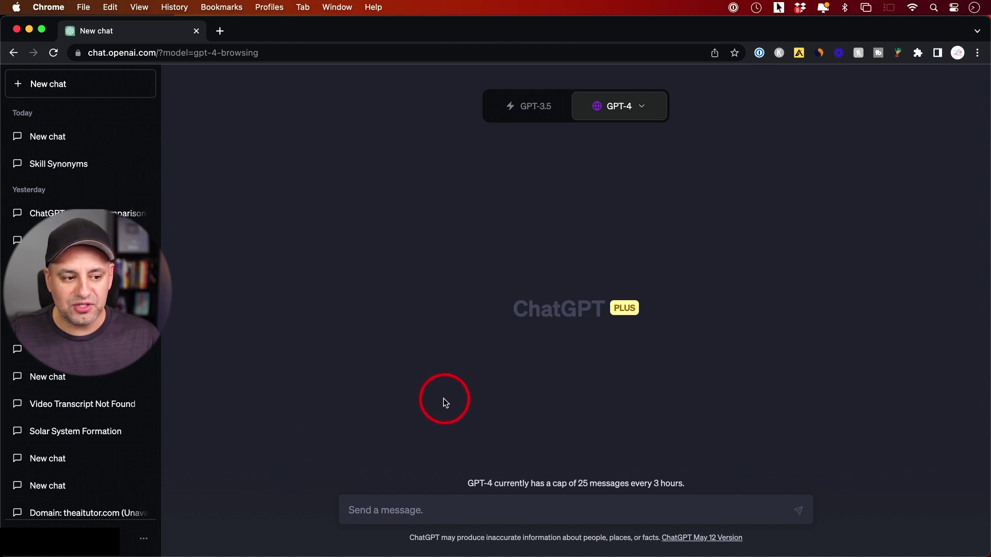
pyautogui.click(139, 541)
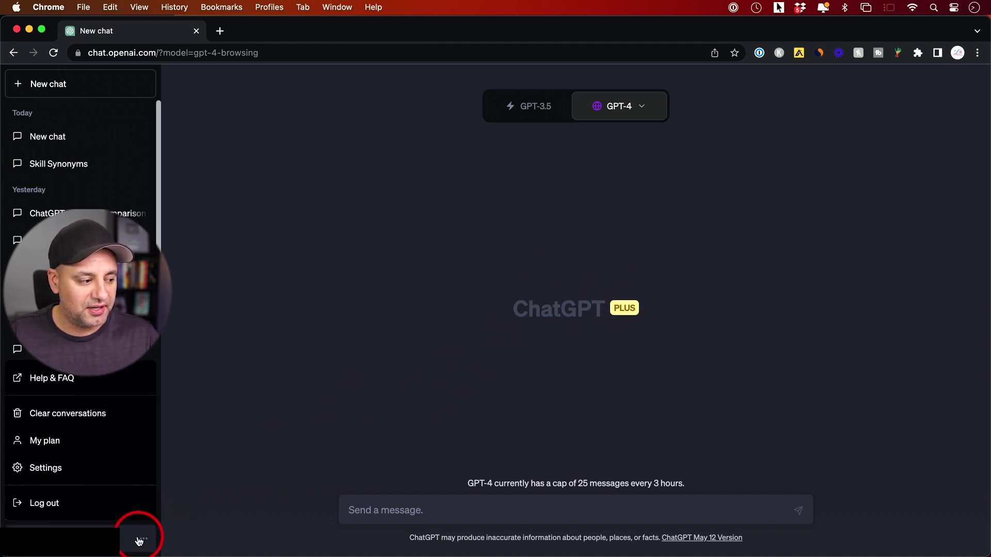
pyautogui.click(103, 467)
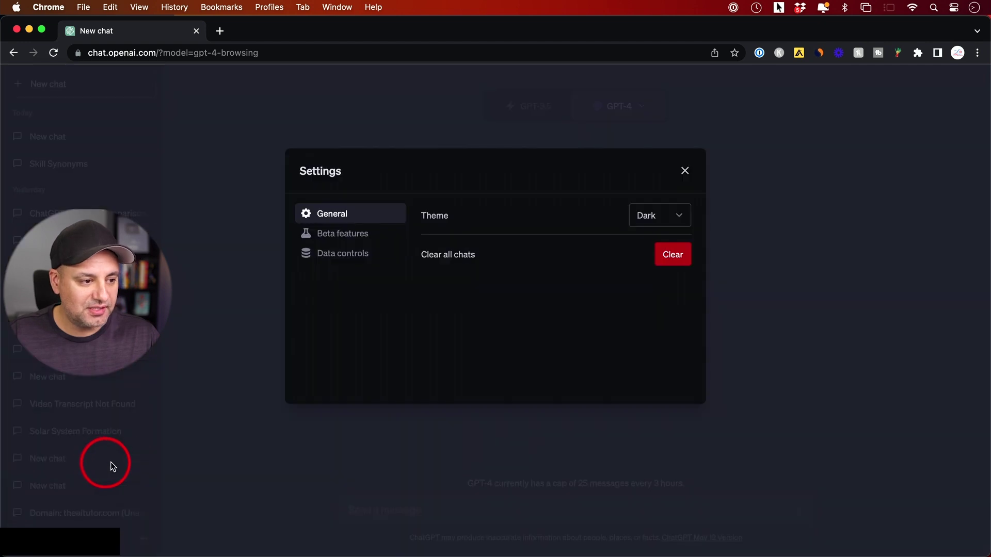
pyautogui.click(357, 240)
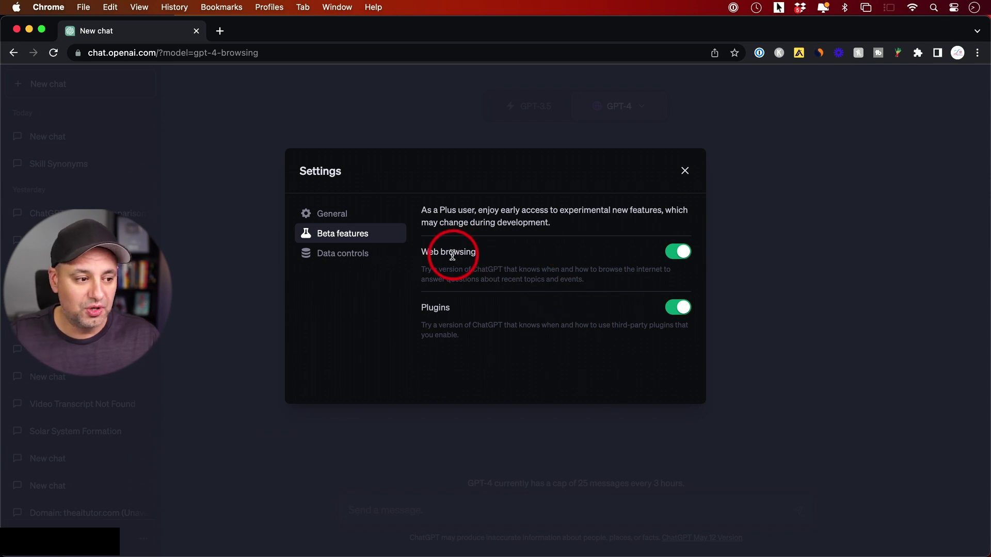
pyautogui.moveTo(421, 252); pyautogui.dragTo(480, 254)
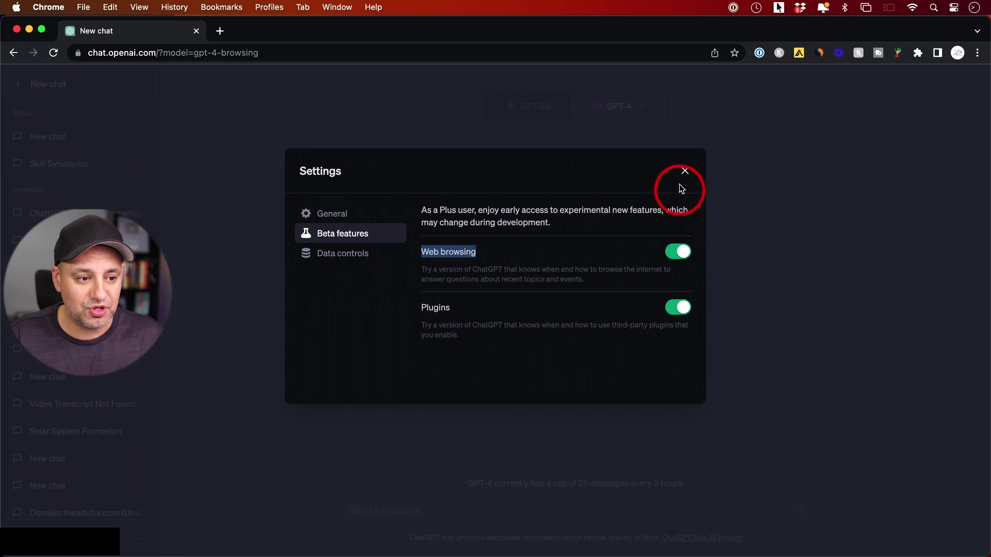
pyautogui.click(685, 172)
pyautogui.moveTo(619, 107)
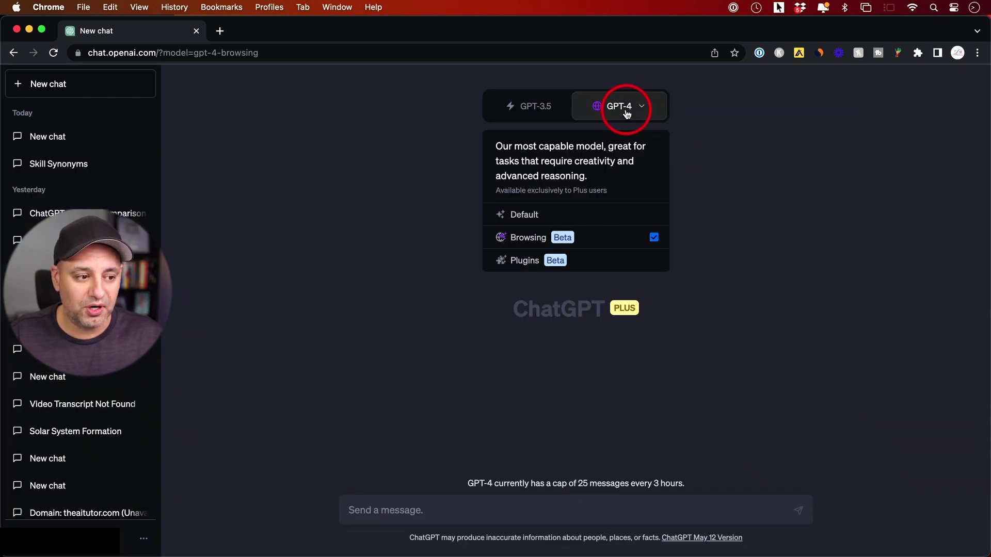
# - Cycle GPT-4 through Default and Browsing modes, ending in Plugins mode
pyautogui.click(533, 217)
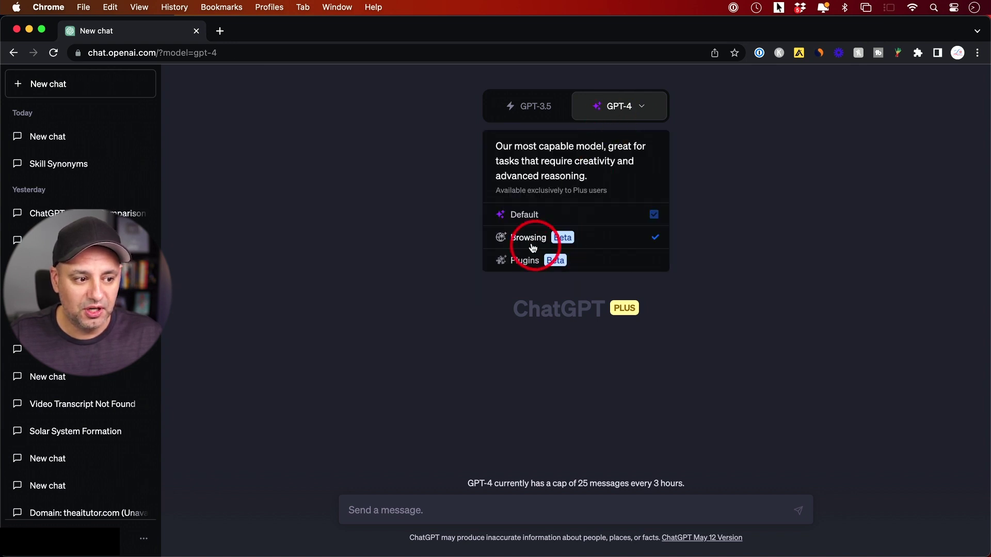
pyautogui.click(533, 246)
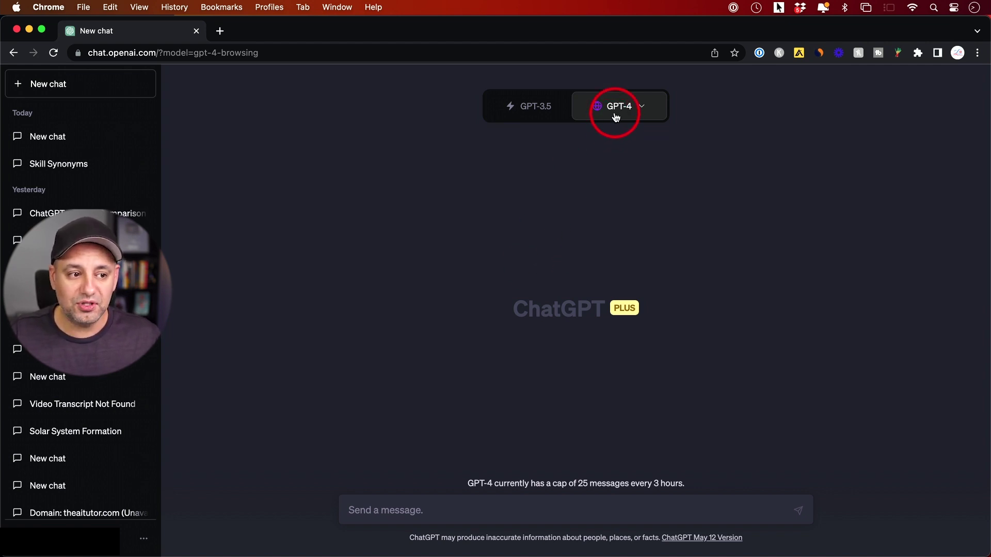
pyautogui.click(593, 258)
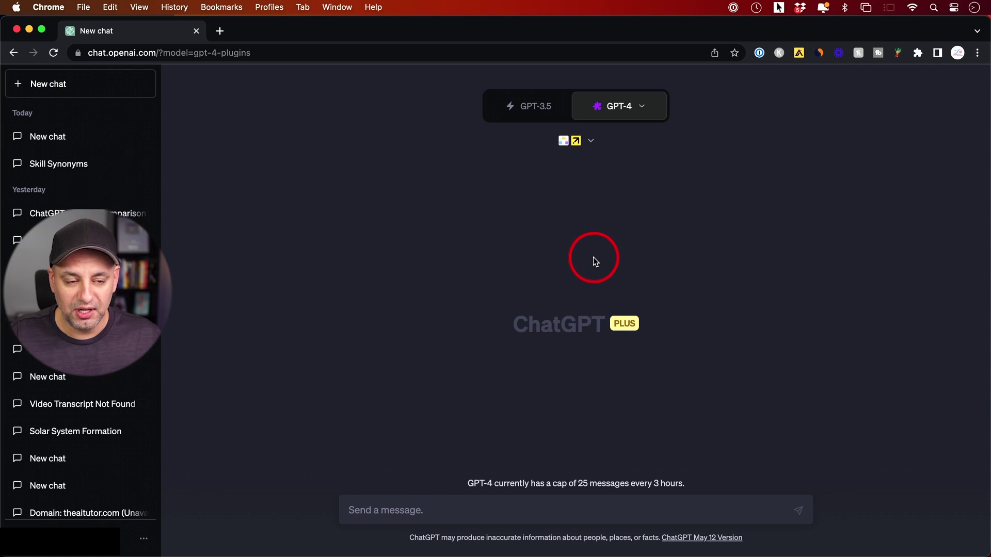
# - Enable Wolfram so Show Me, Wolfram and Expedia plugins are all active
pyautogui.click(577, 141)
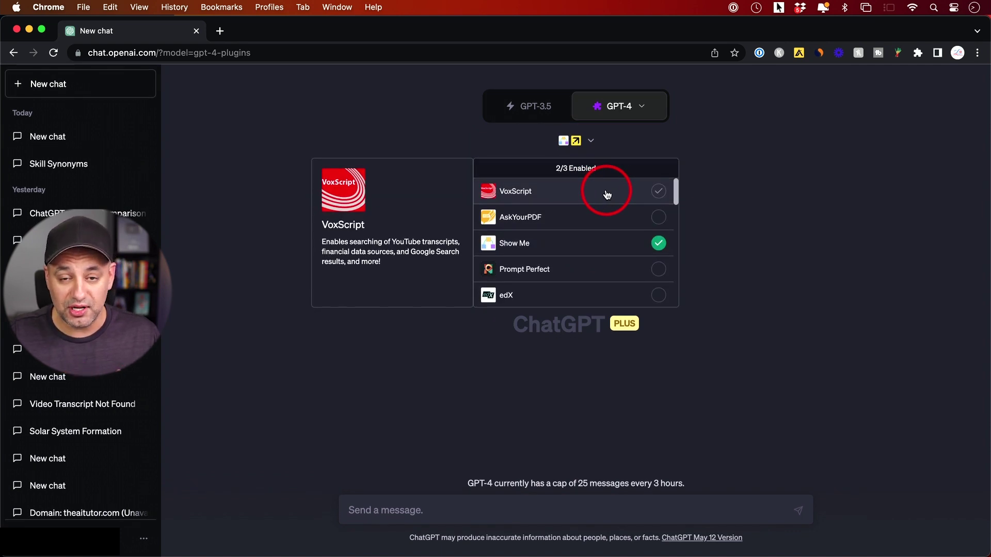
pyautogui.scroll(-2, 619, 237)
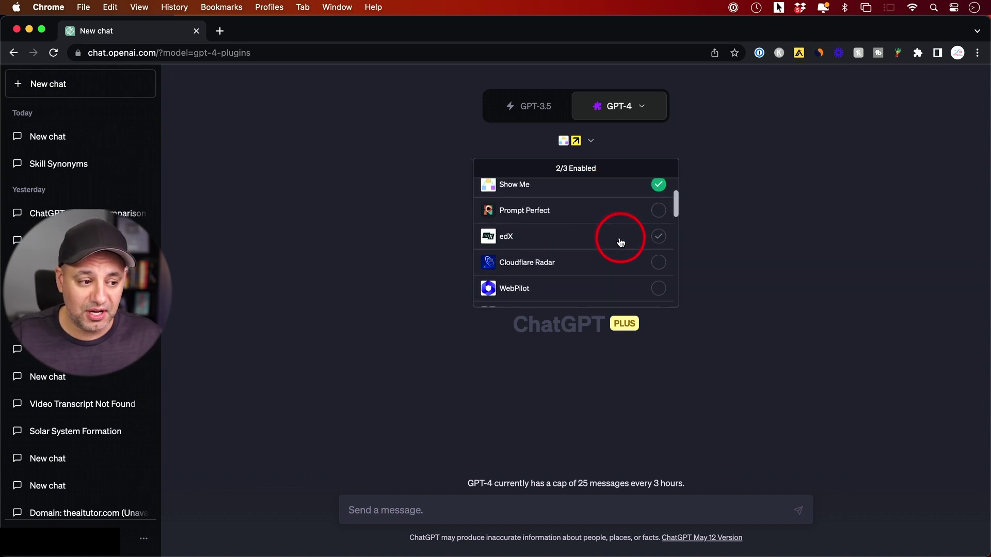
pyautogui.scroll(-5, 621, 239)
pyautogui.scroll(-5, 620, 238)
pyautogui.scroll(1, 626, 231)
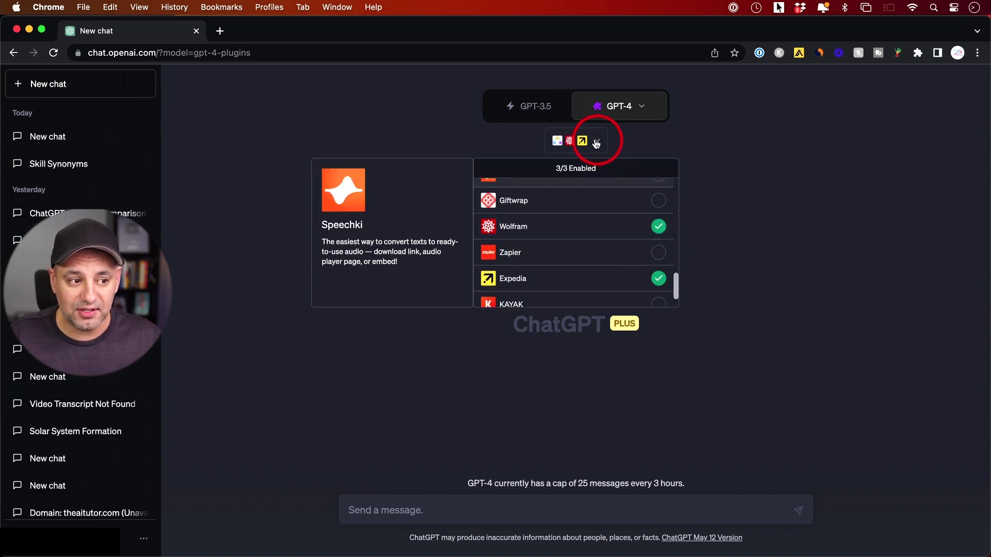
pyautogui.click(749, 145)
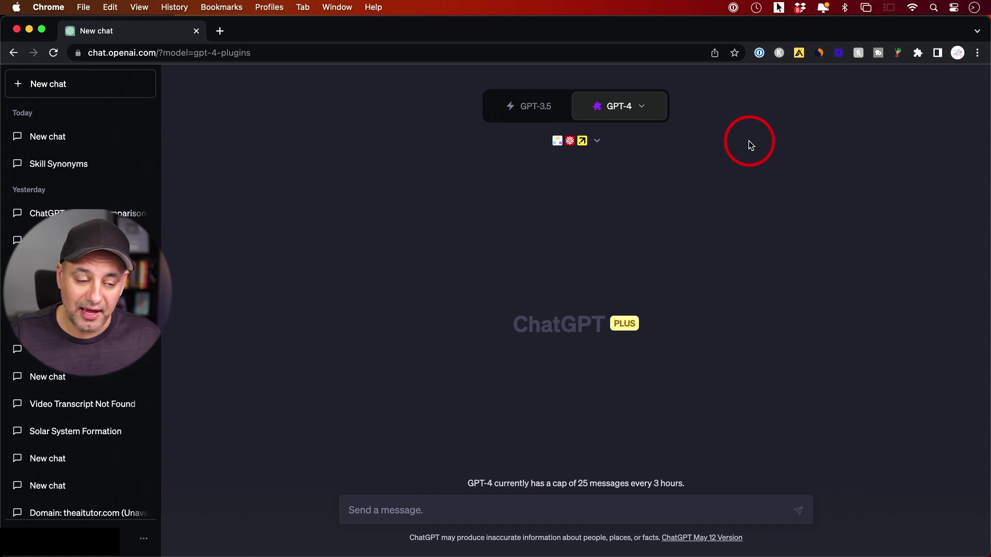
pyautogui.click(615, 115)
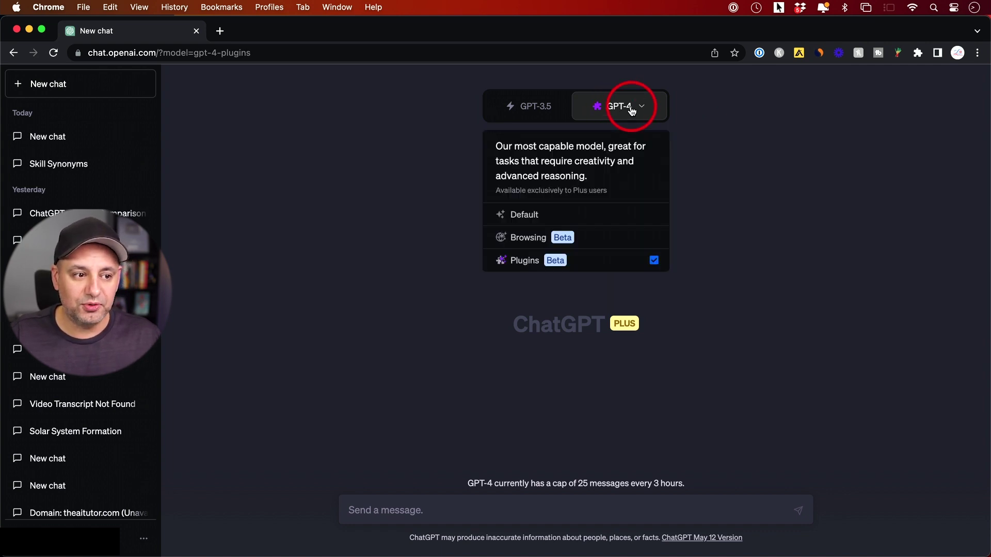
# - Select Browsing in the GPT-4 dropdown and focus the Send a message box
pyautogui.click(535, 241)
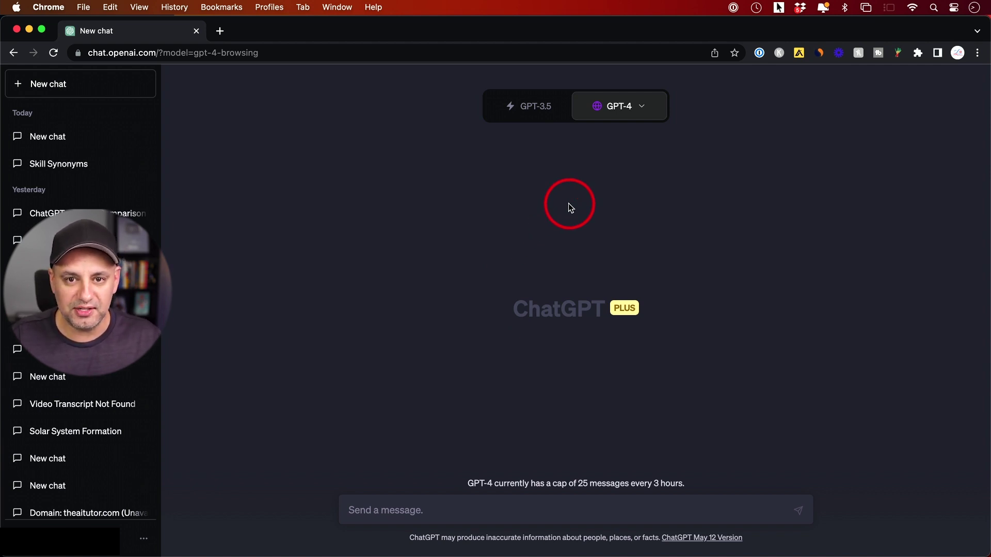
pyautogui.click(567, 513)
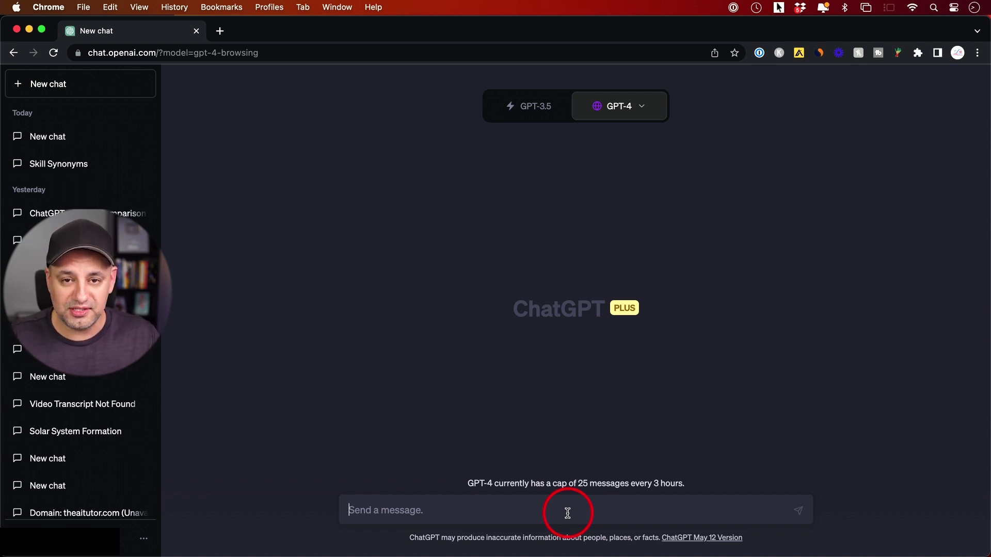
# - Ask "what's the latest nba score", expanding then collapsing the browsing steps during the answer
pyautogui.write("what's the latest nba score")
pyautogui.press('Return')
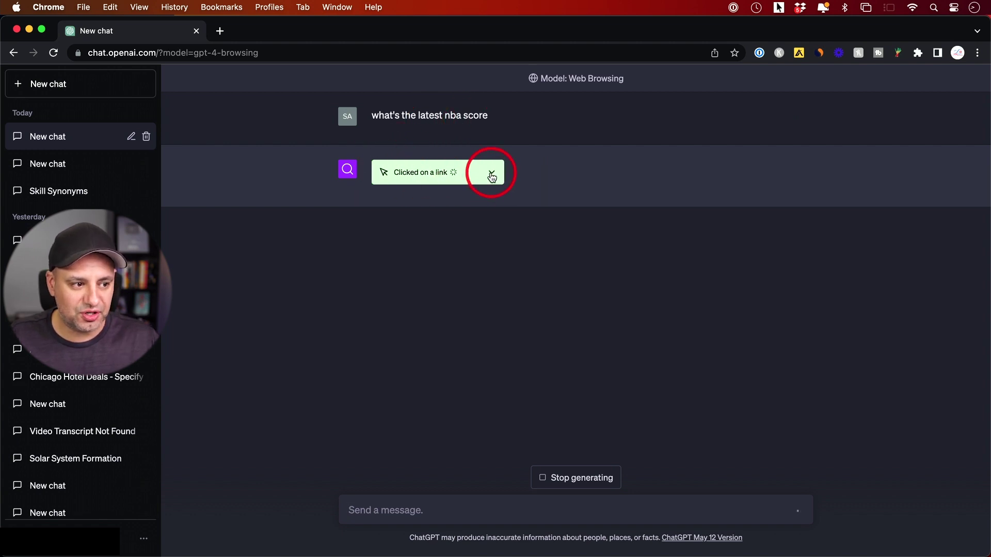
pyautogui.click(492, 177)
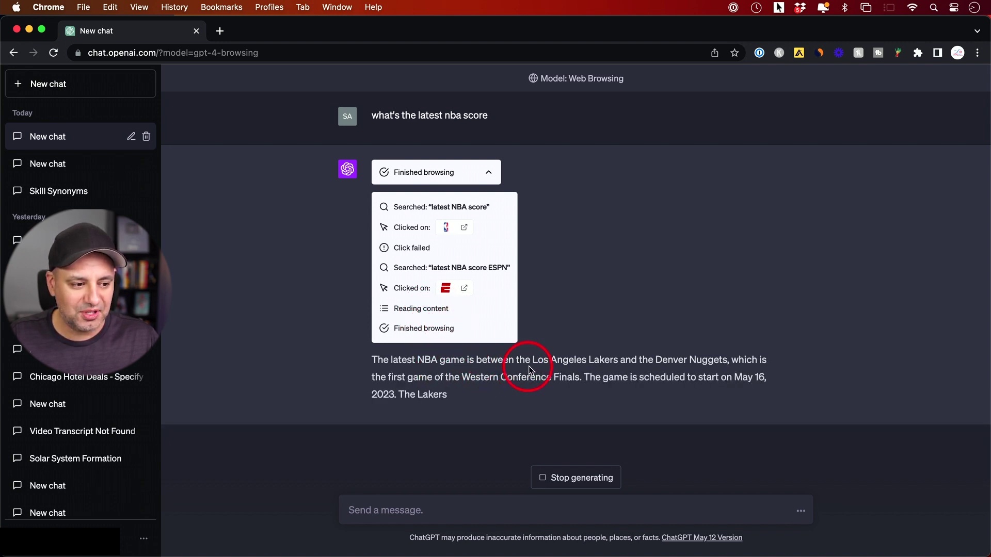
pyautogui.click(488, 176)
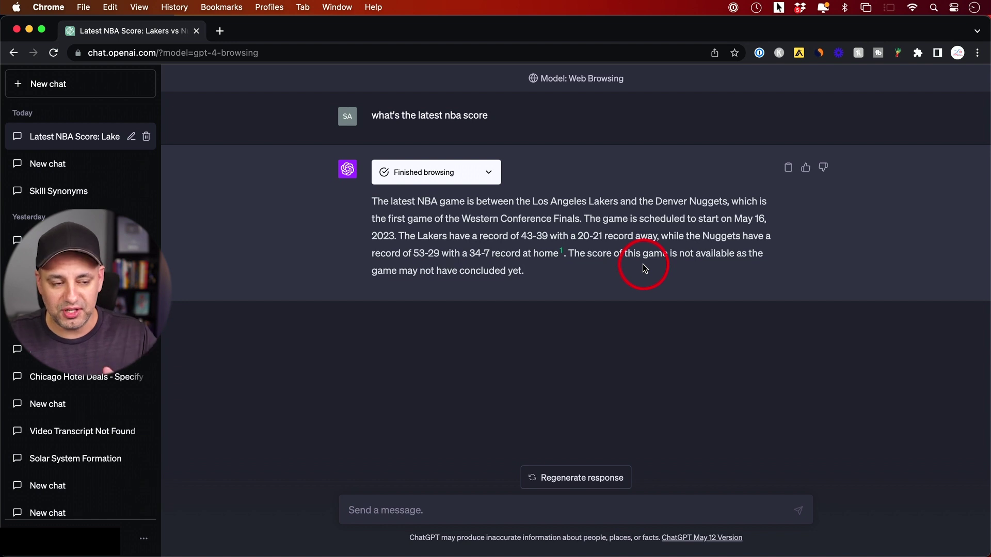
pyautogui.click(488, 172)
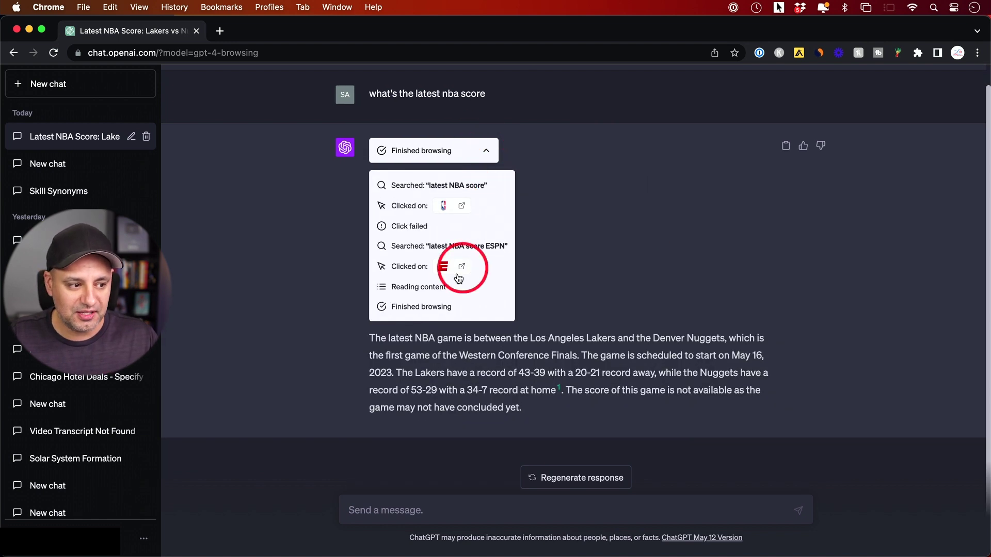
pyautogui.click(486, 151)
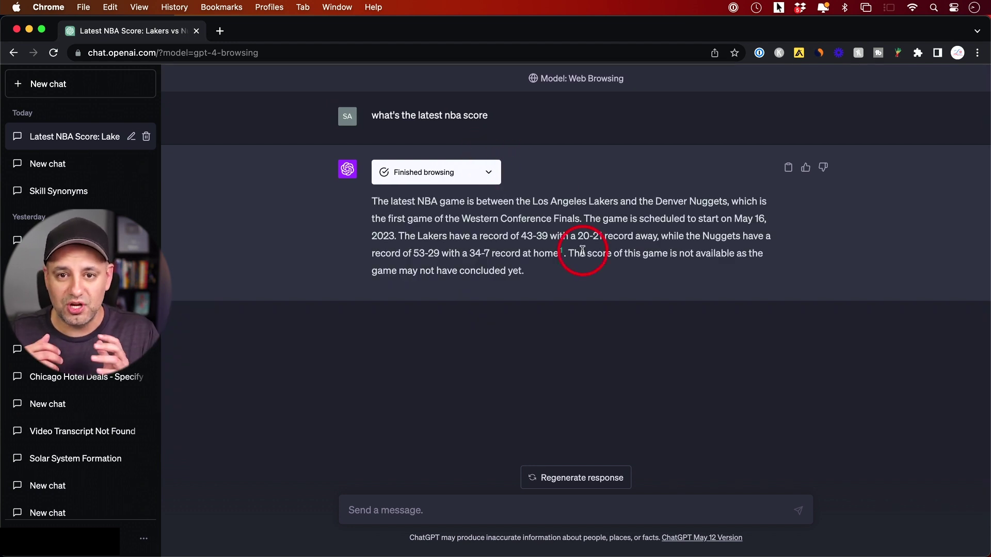